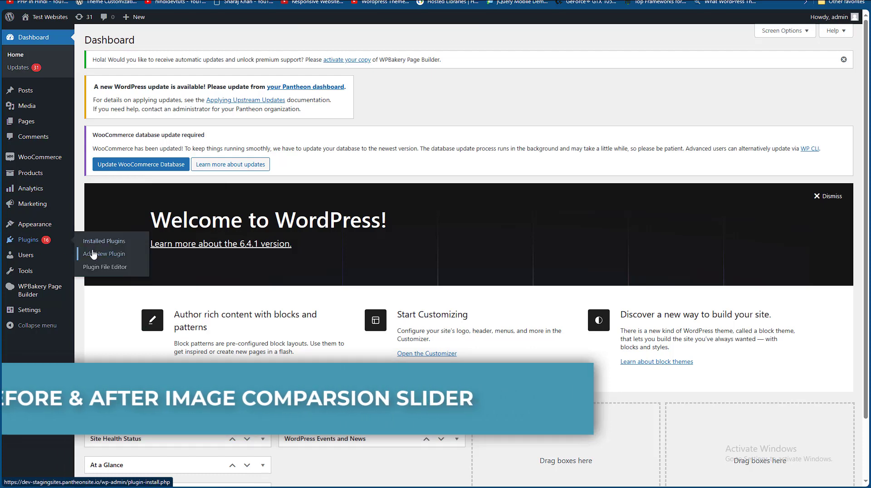
# Step: Open the Add Plugins page and focus its plugin search box
pyautogui.click(92, 253)
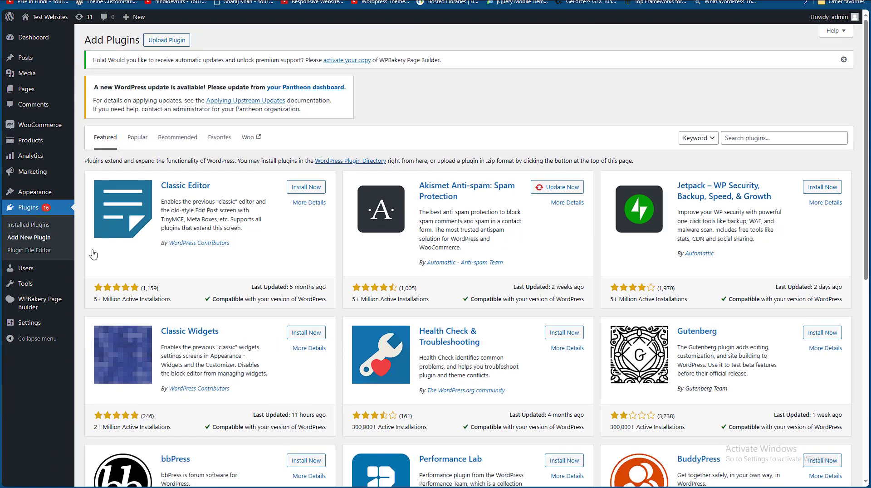
pyautogui.click(740, 139)
# Step: Add the title 'How to add before after image comparison slider In Wordpress 2024' to the notes, save, and select the plugin name
pyautogui.hotkey('alt', 'Tab')
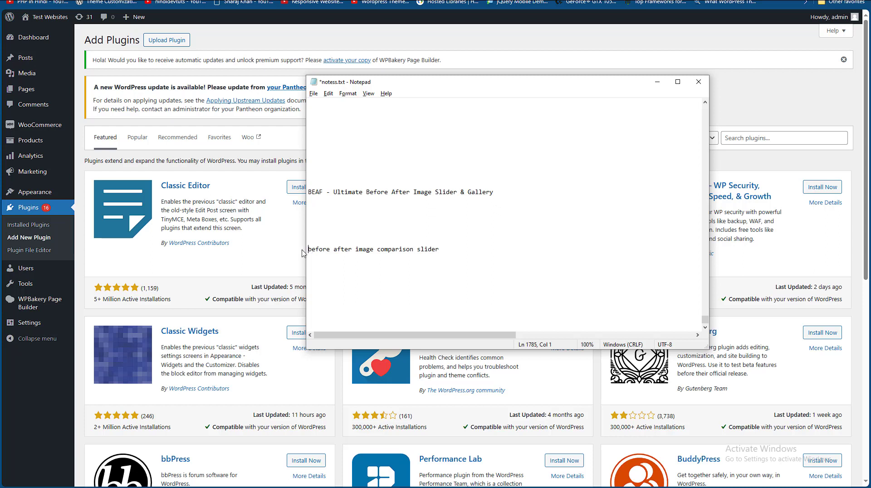
pyautogui.write('How to ad')
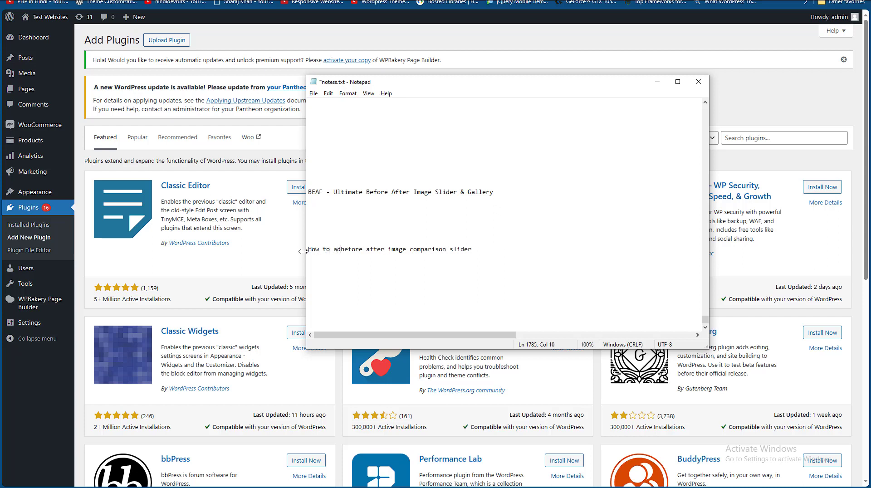
pyautogui.write('d')
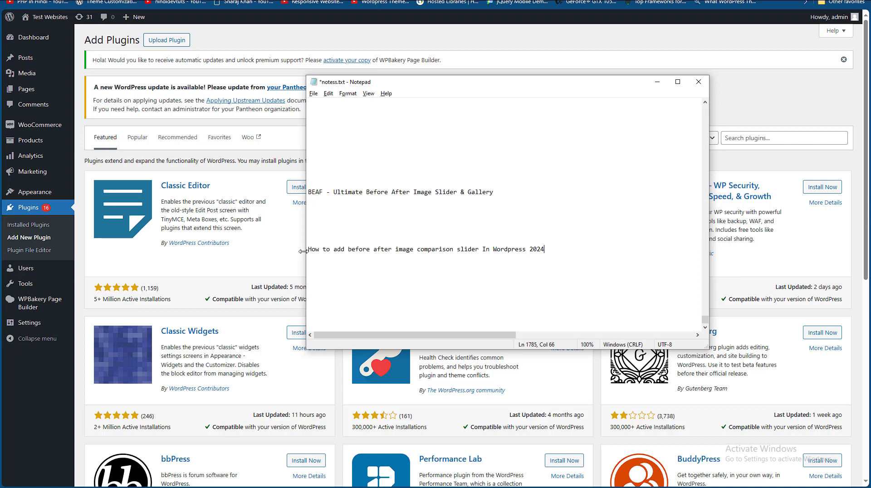
pyautogui.hotkey('ctrl', 's')
pyautogui.moveTo(334, 194); pyautogui.dragTo(499, 202)
pyautogui.click(657, 82)
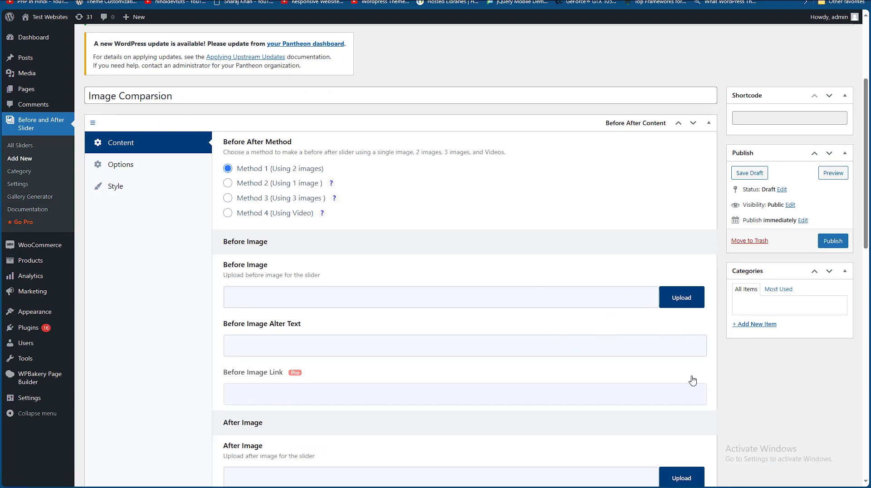
# Step: Scroll the Image Comparsion slider draft down to its Before Image field
pyautogui.scroll(-3, 720, 328)
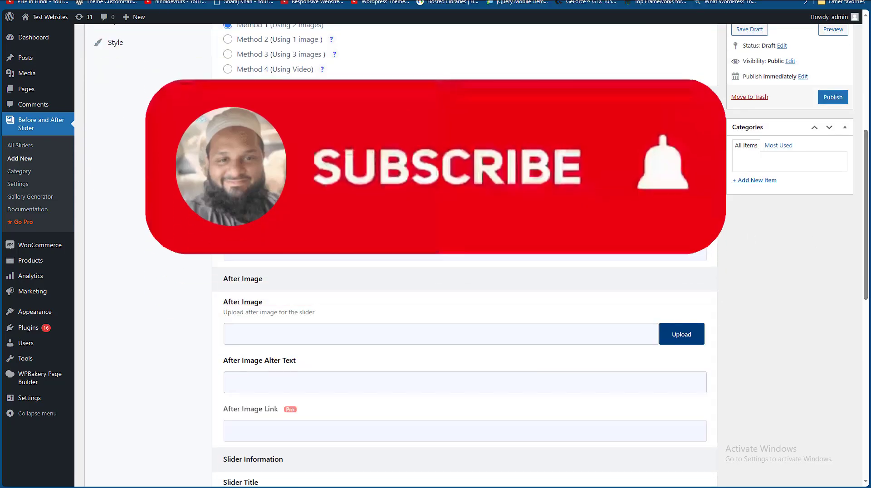
pyautogui.moveTo(865, 219); pyautogui.dragTo(867, 201)
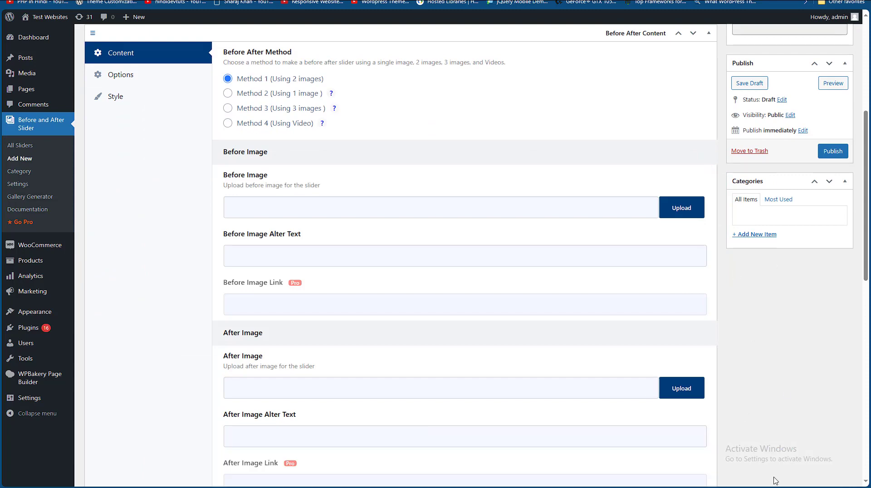
# Step: Upload before.JPG from the desktop and insert it as the slider's before image
pyautogui.click(670, 208)
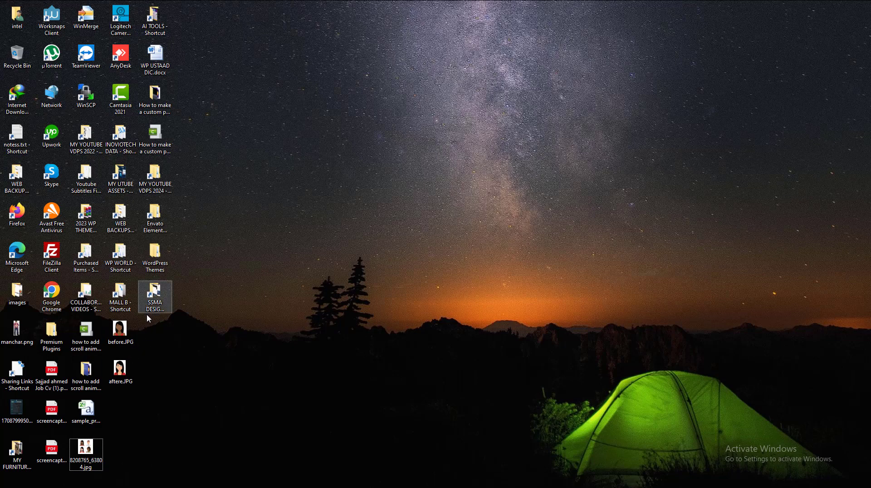
pyautogui.moveTo(143, 331)
pyautogui.mouseDown()
pyautogui.moveTo(128, 373)
pyautogui.moveTo(205, 427)
pyautogui.moveTo(412, 352)
pyautogui.mouseUp()
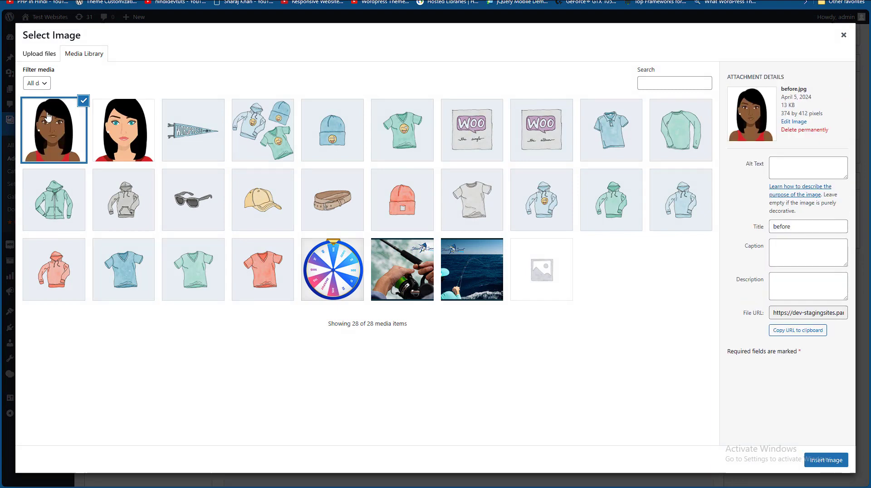
pyautogui.click(821, 459)
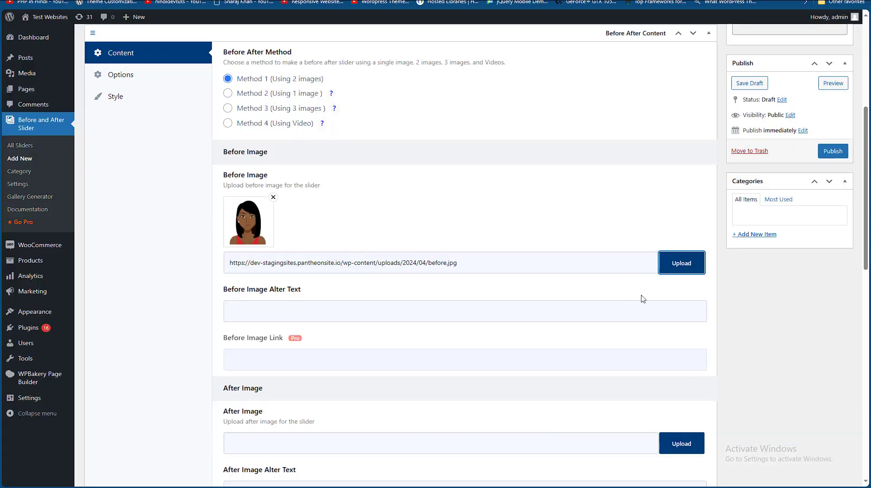
pyautogui.scroll(-2, 820, 459)
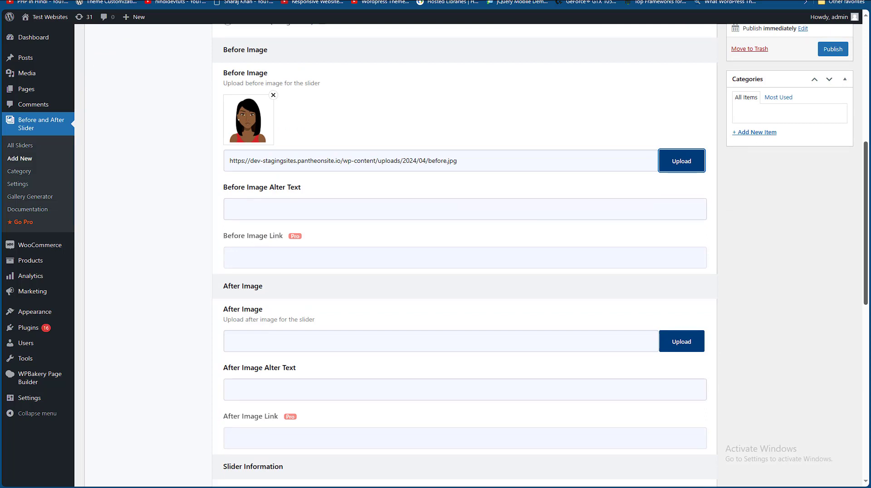
pyautogui.scroll(1, 741, 227)
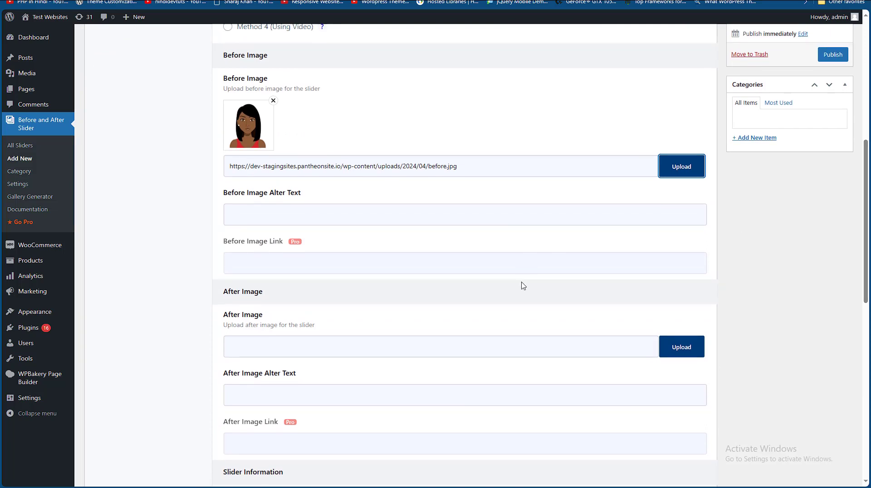
# Step: Insert aftere.jpg as the after image and begin entering its alt text
pyautogui.click(684, 348)
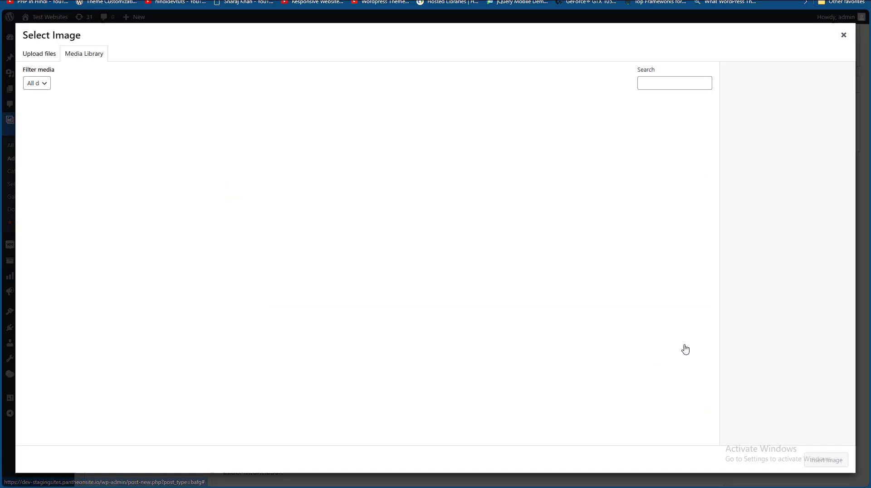
pyautogui.click(120, 138)
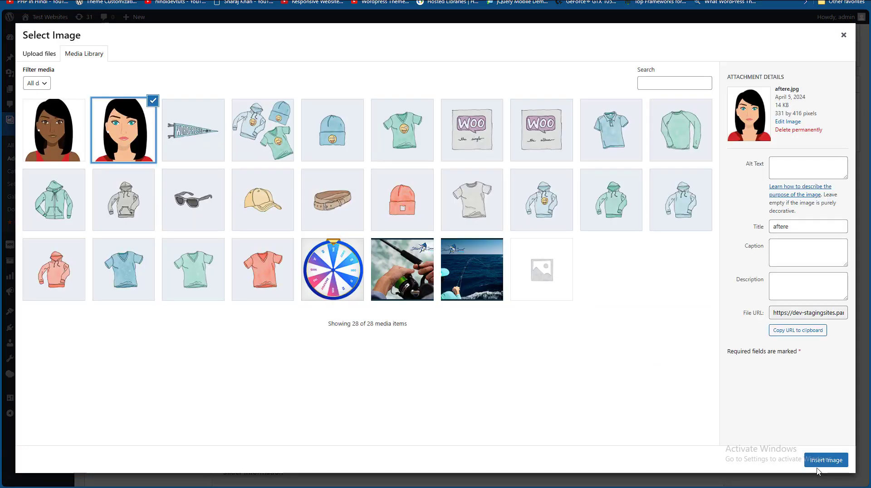
pyautogui.click(823, 459)
pyautogui.scroll(-3, 865, 286)
pyautogui.scroll(-1, 865, 287)
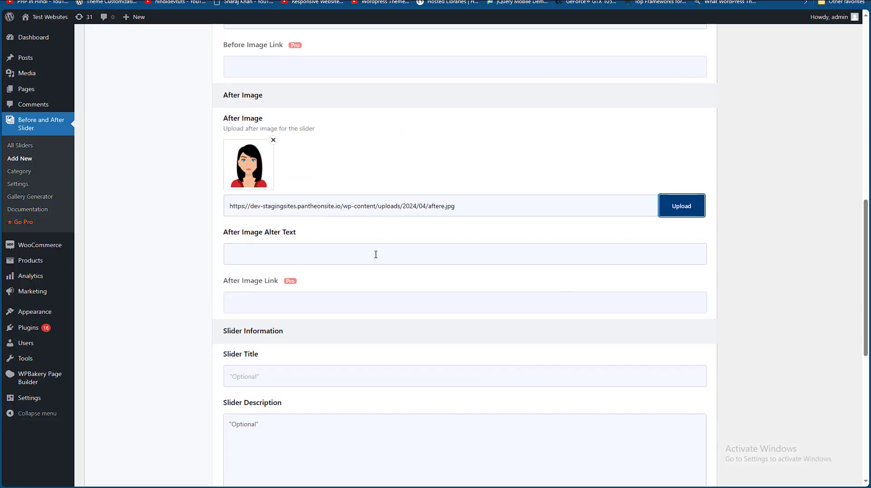
pyautogui.click(273, 246)
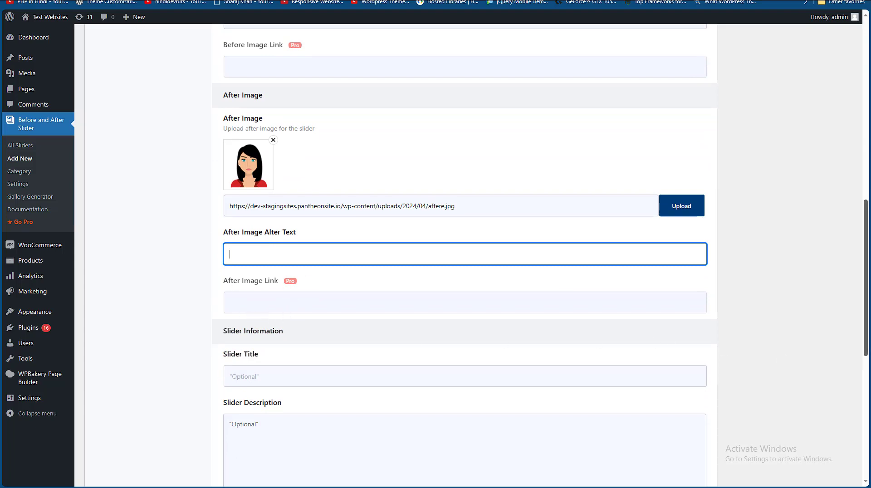
# Step: Enter the slider description 'dsafdsfsdf' and the slider title
pyautogui.scroll(-4, 805, 356)
pyautogui.click(392, 284)
pyautogui.click(839, 305)
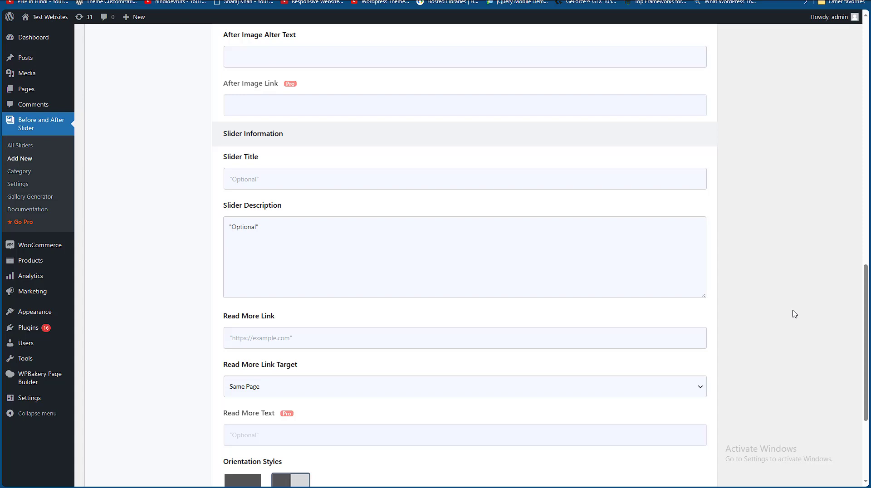
pyautogui.click(476, 235)
pyautogui.write('dsafdsfsdf')
pyautogui.click(301, 173)
pyautogui.write('t')
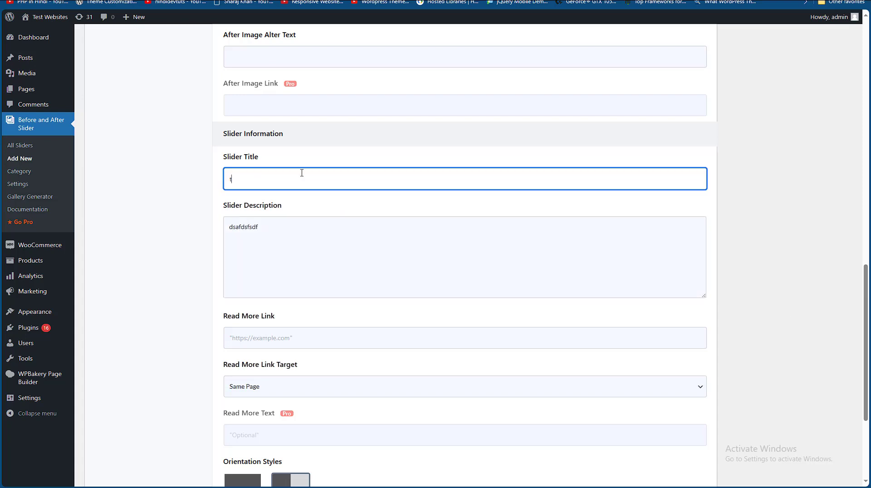
pyautogui.write('ts')
# Step: Compare the orientation styles and keep the left-right split orientation
pyautogui.scroll(-3, 301, 173)
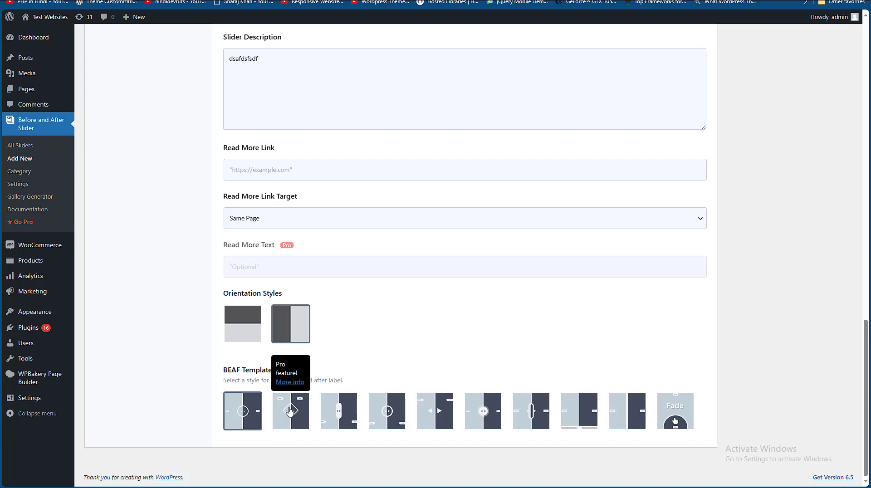
pyautogui.click(246, 336)
pyautogui.click(276, 333)
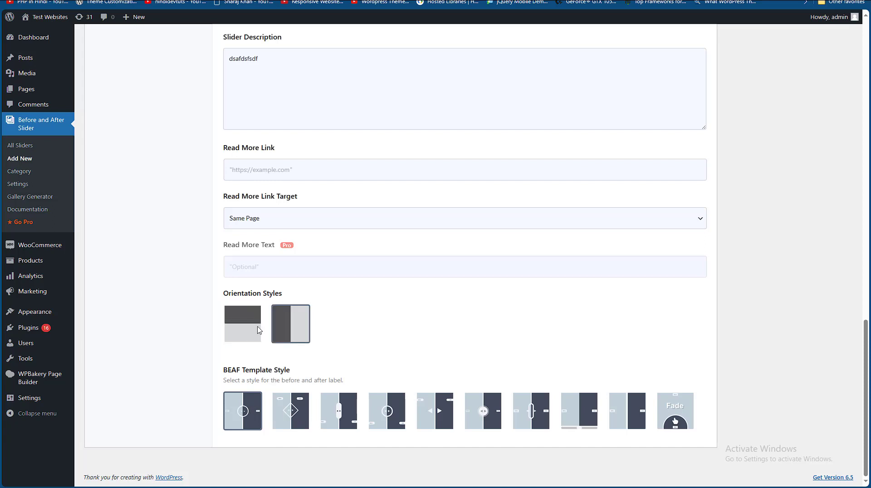
pyautogui.click(244, 331)
pyautogui.click(290, 329)
# Step: Publish the Image Comparsion slider and scroll to its [bafg id="5233"] shortcode
pyautogui.scroll(15, 734, 367)
pyautogui.scroll(2, 728, 359)
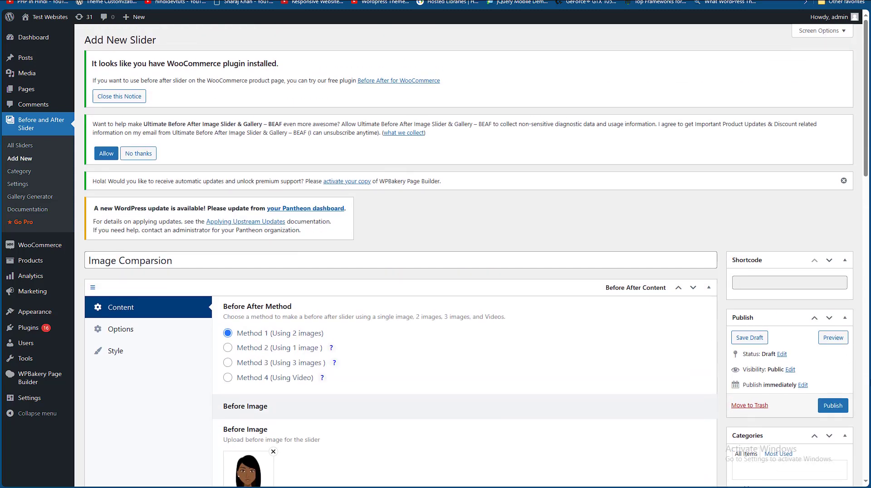
pyautogui.click(839, 406)
pyautogui.scroll(-3, 744, 345)
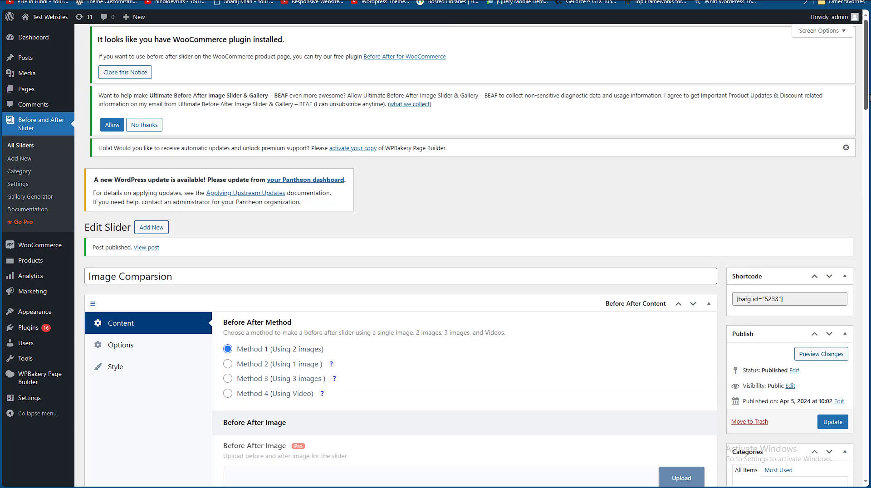
pyautogui.scroll(-2, 752, 330)
pyautogui.scroll(-2, 752, 330)
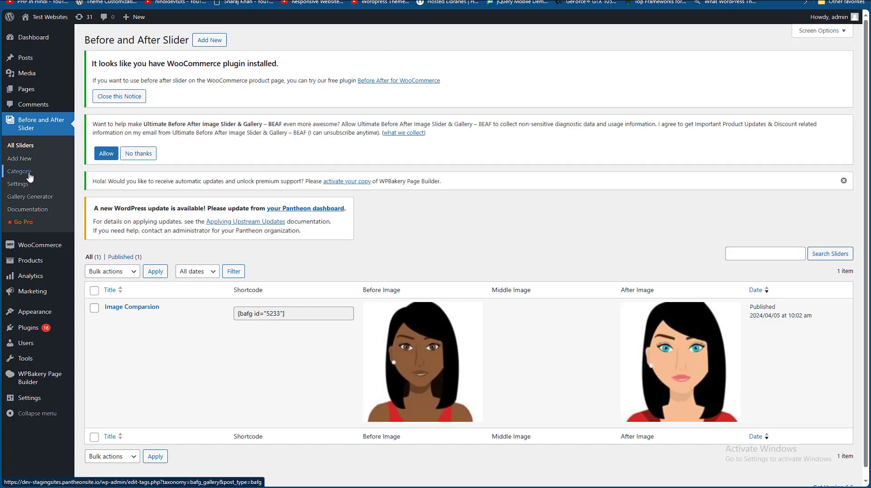
# Step: Enable Preloader in the BEAF slider settings, save, and view the Watermark options
pyautogui.click(28, 173)
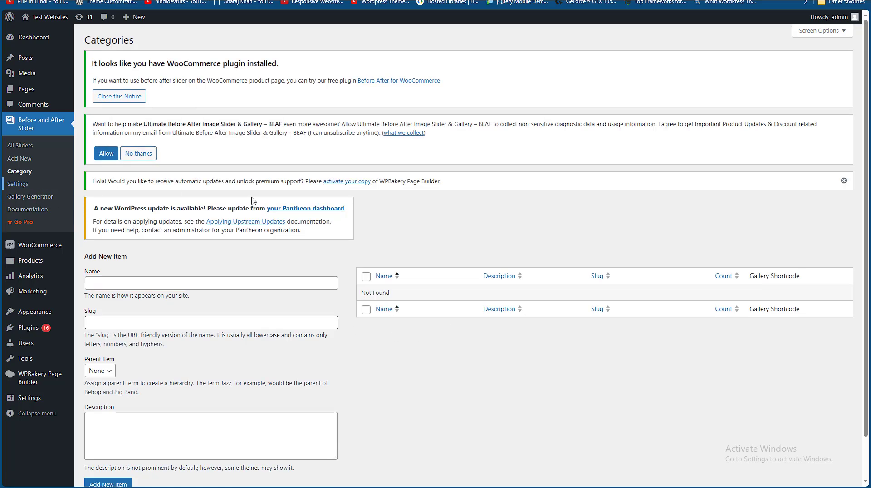
pyautogui.scroll(-3, 254, 186)
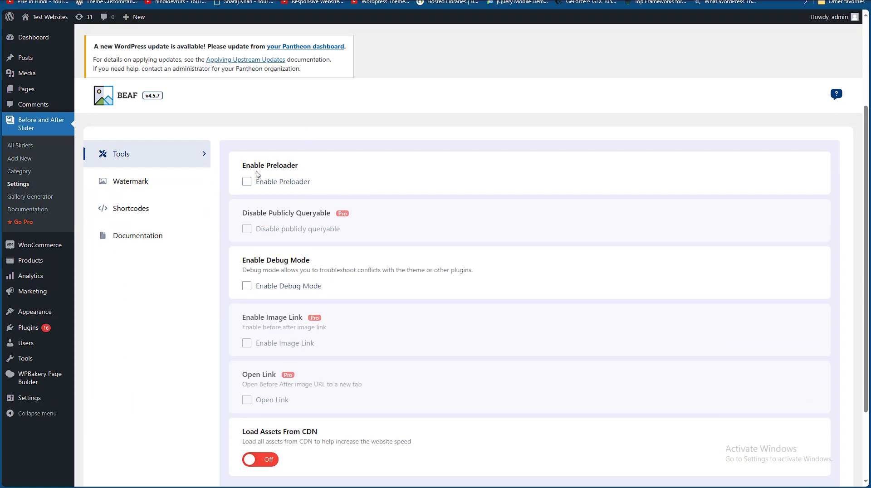
pyautogui.click(247, 182)
pyautogui.moveTo(865, 252); pyautogui.dragTo(867, 317)
pyautogui.click(815, 413)
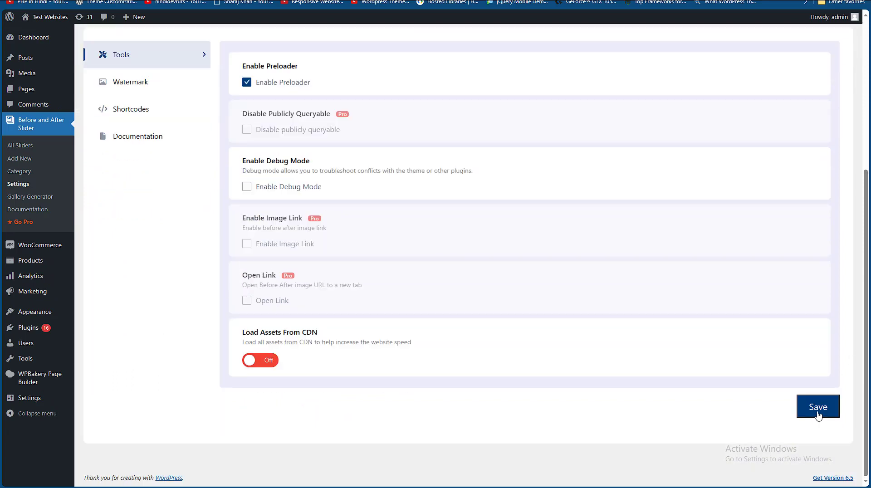
pyautogui.click(176, 91)
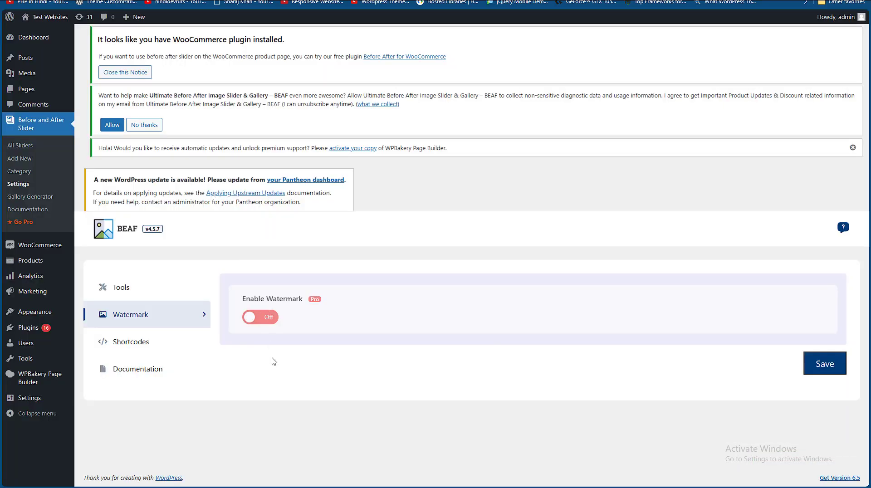
# Step: Select the [bafg_preview] shortcode on the Shortcodes tab, then return to All Sliders
pyautogui.click(136, 344)
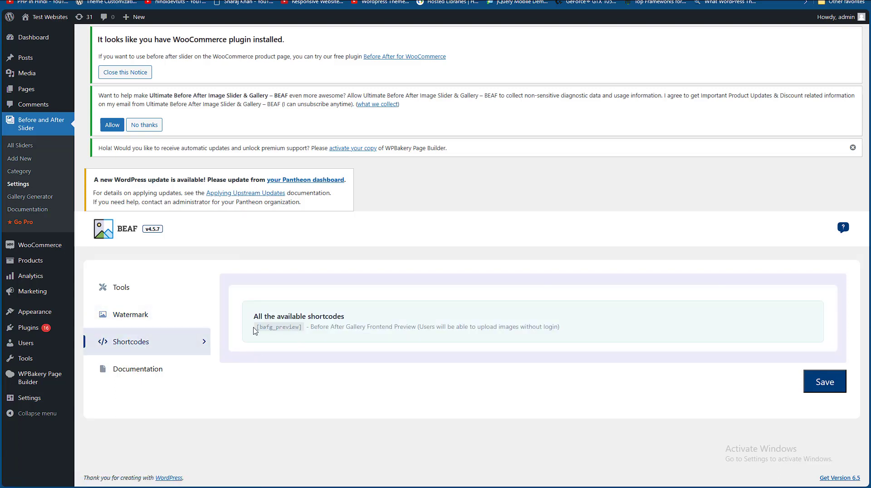
pyautogui.moveTo(256, 326); pyautogui.dragTo(302, 330)
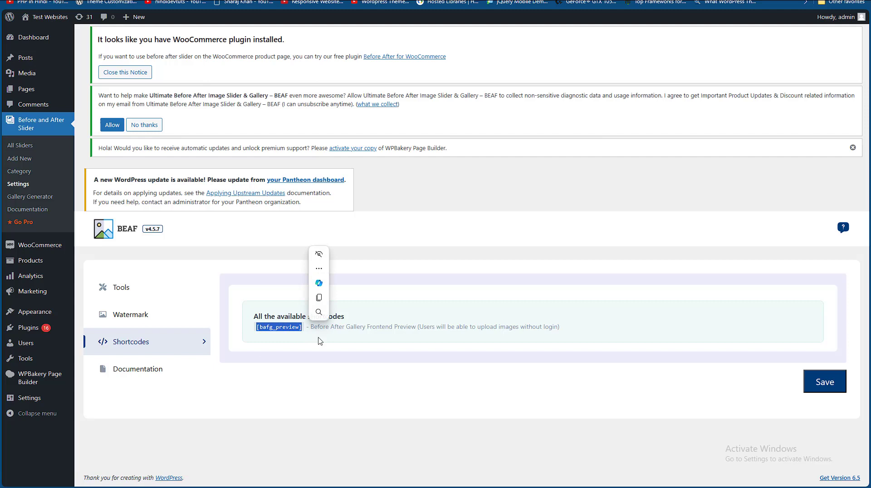
pyautogui.click(381, 336)
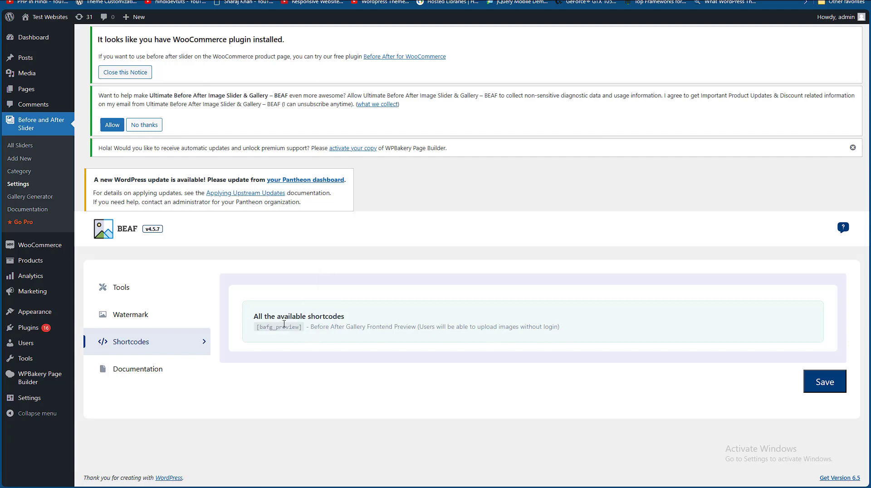
pyautogui.moveTo(281, 328); pyautogui.dragTo(255, 328)
pyautogui.click(299, 347)
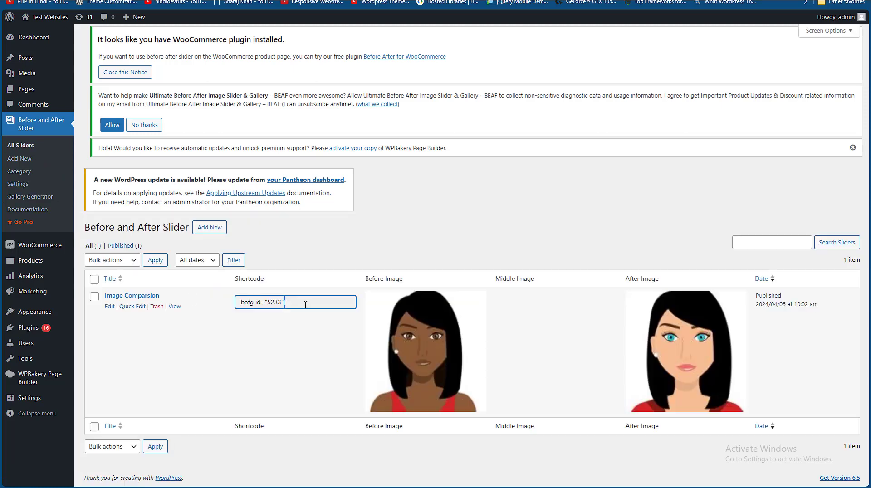
# Step: Select and copy the [bafg id="5233"] shortcode from the Image Comparsion row
pyautogui.click(306, 306)
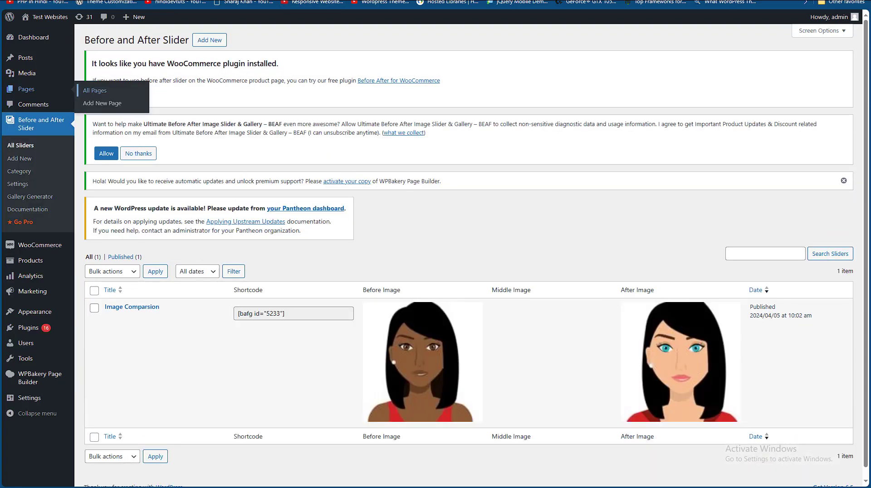
# Step: Go to All Pages and start a new blank page
pyautogui.click(94, 90)
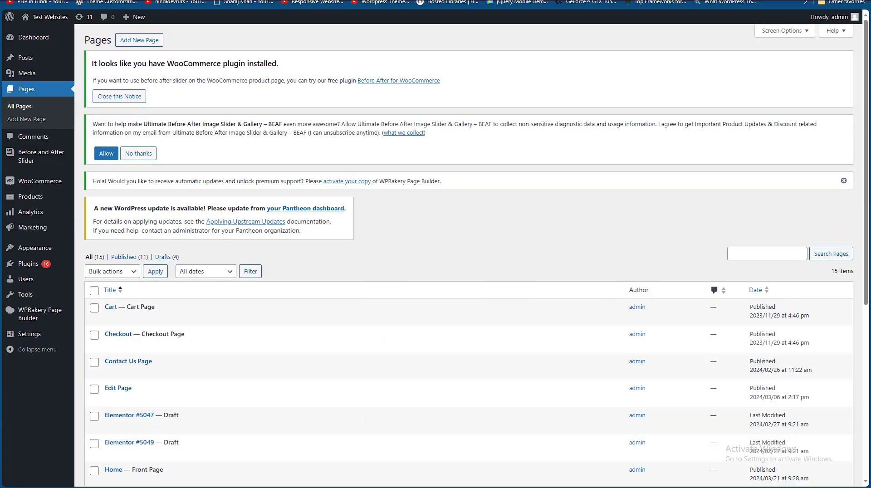
pyautogui.scroll(-5, 220, 254)
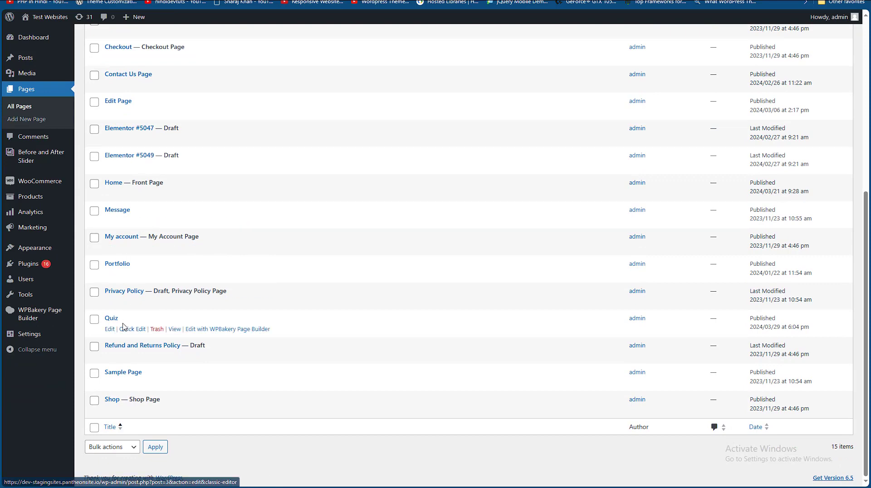
pyautogui.scroll(5, 156, 265)
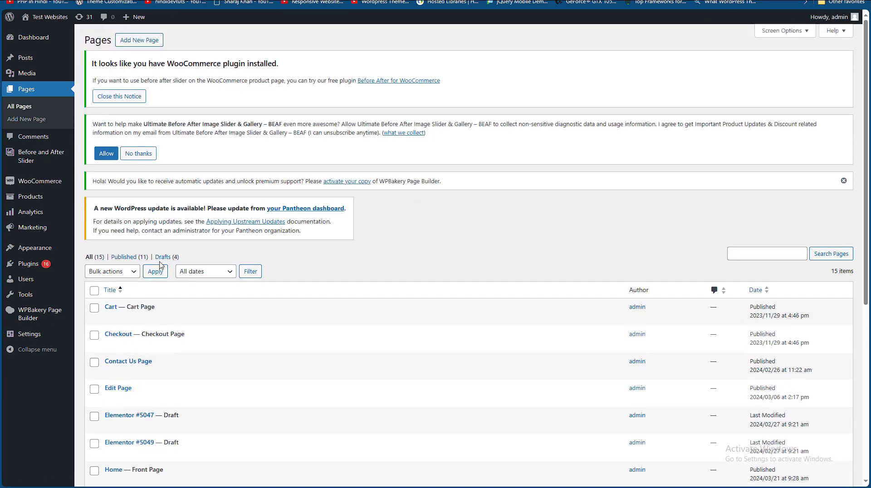
pyautogui.moveTo(139, 41); pyautogui.dragTo(142, 44)
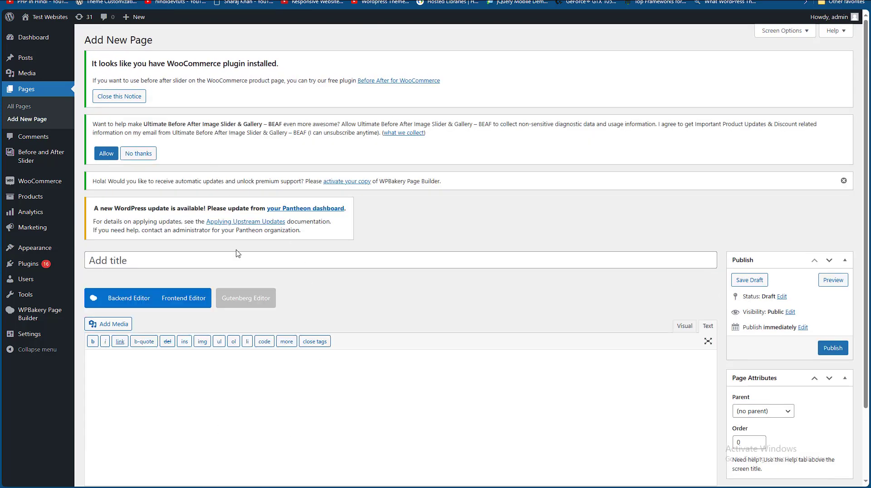
# Step: Title the new page 'Tests' and start it in the WPBakery backend editor with the default layout
pyautogui.click(229, 259)
pyautogui.write('Tests')
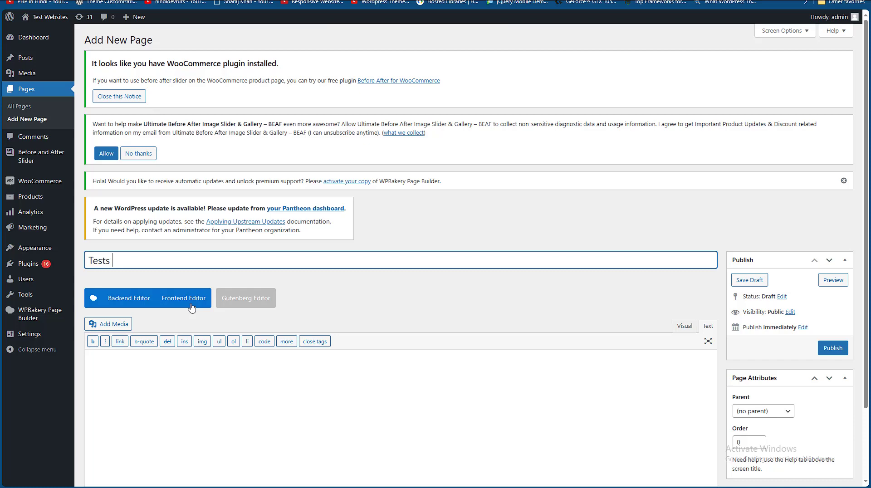
pyautogui.click(136, 299)
pyautogui.scroll(-2, 325, 401)
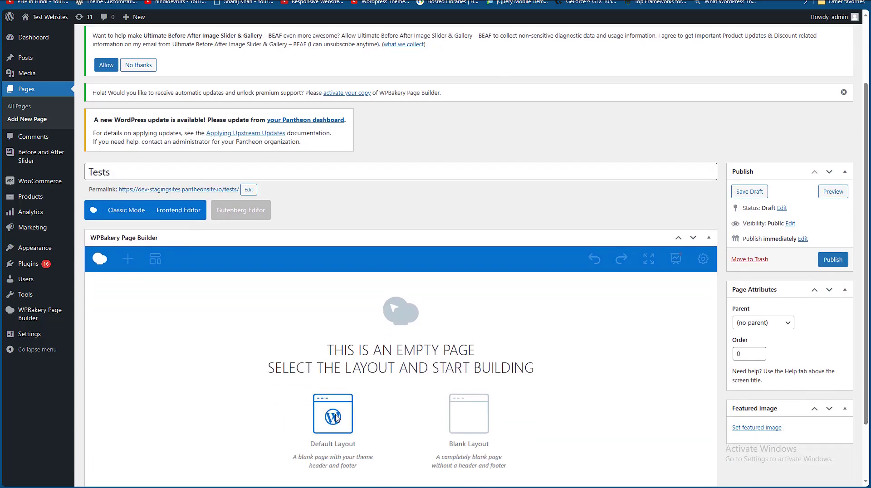
pyautogui.click(324, 401)
# Step: Add a text block containing the [bafg id="5233"] shortcode and publish the page
pyautogui.click(301, 354)
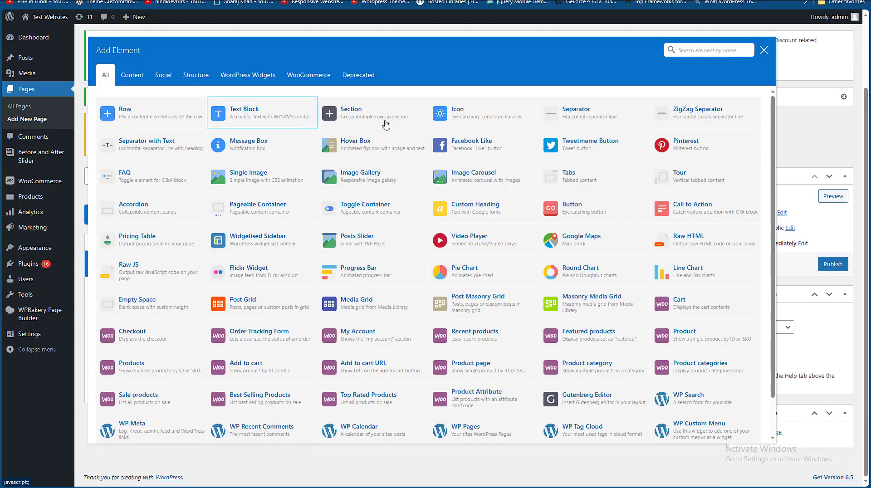
pyautogui.write('te')
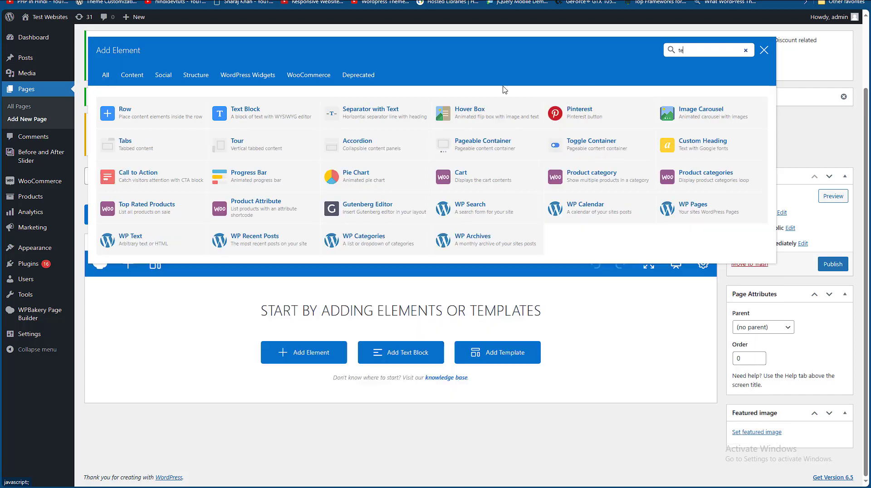
pyautogui.write('xt')
pyautogui.click(131, 113)
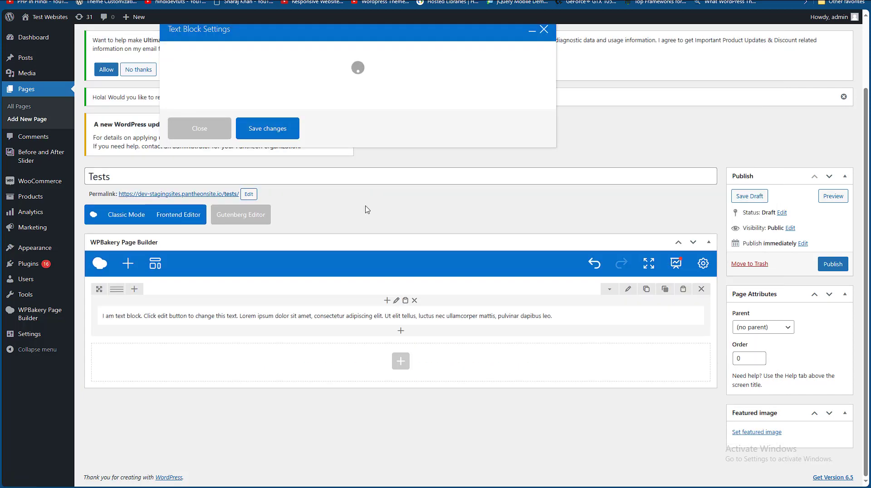
pyautogui.click(531, 94)
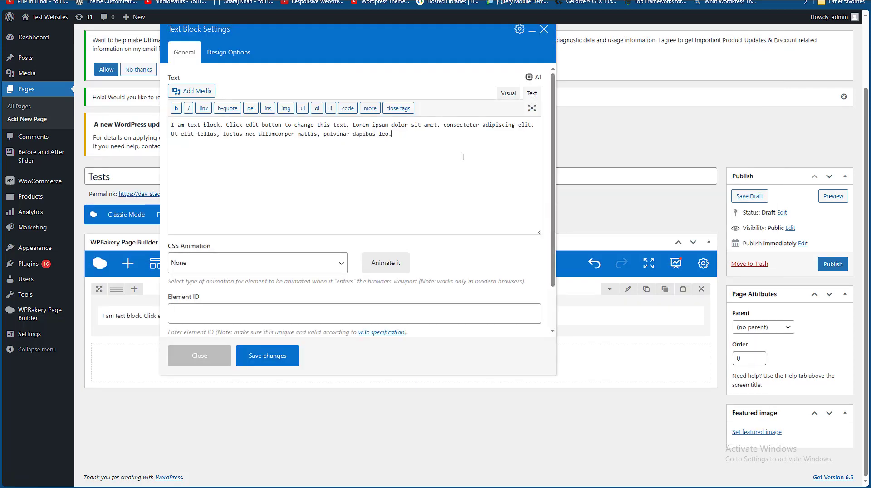
pyautogui.hotkey('ctrl', 'a')
pyautogui.write('[bafg id="5233"]')
pyautogui.click(277, 357)
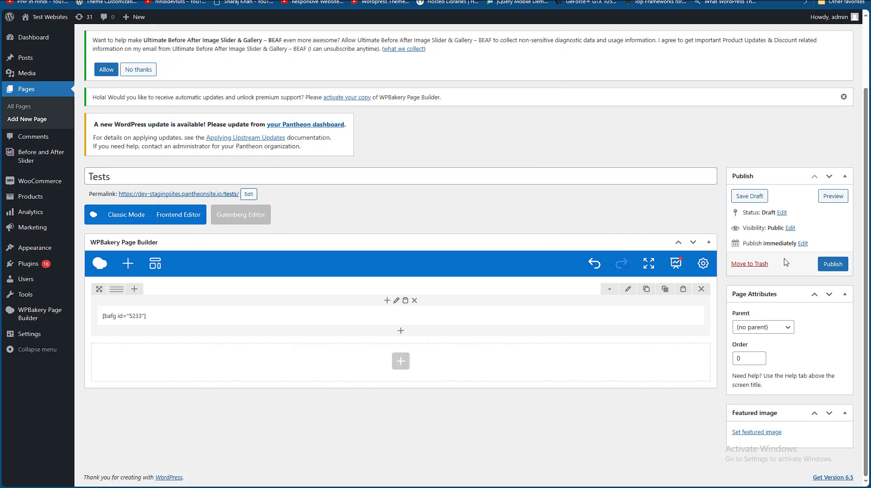
pyautogui.click(832, 263)
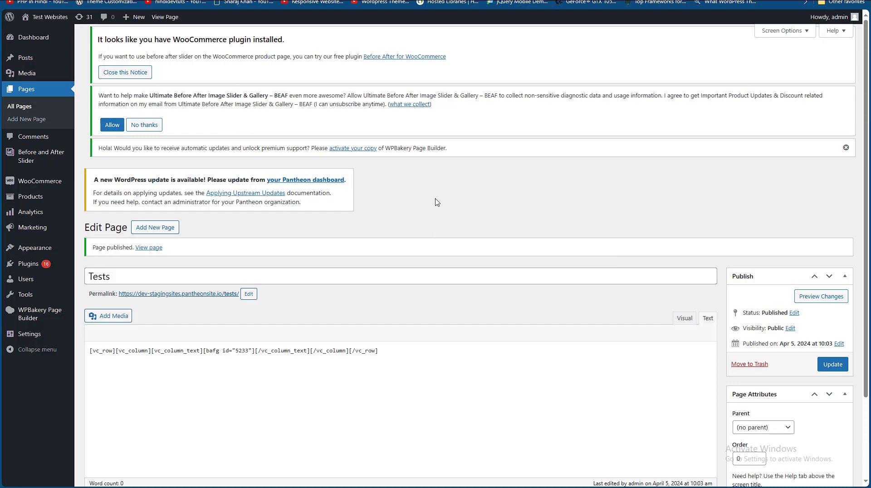
pyautogui.click(165, 19)
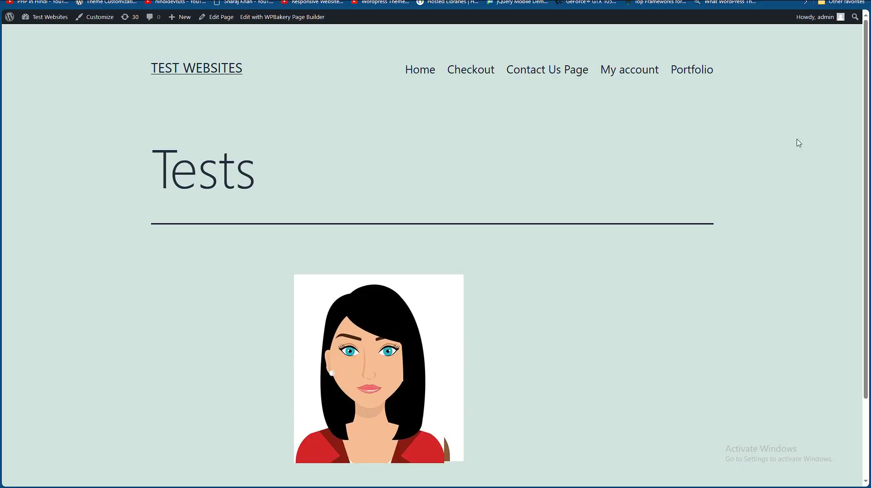
pyautogui.scroll(-1, 494, 346)
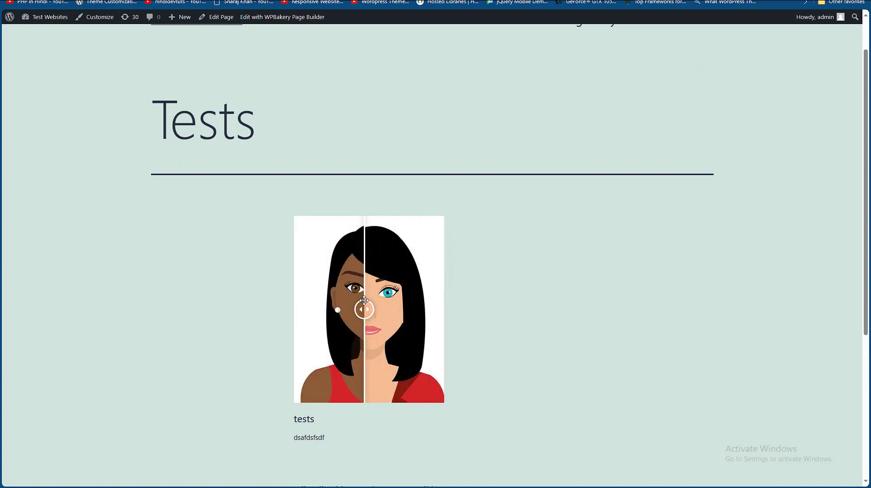
pyautogui.scroll(-1, 785, 335)
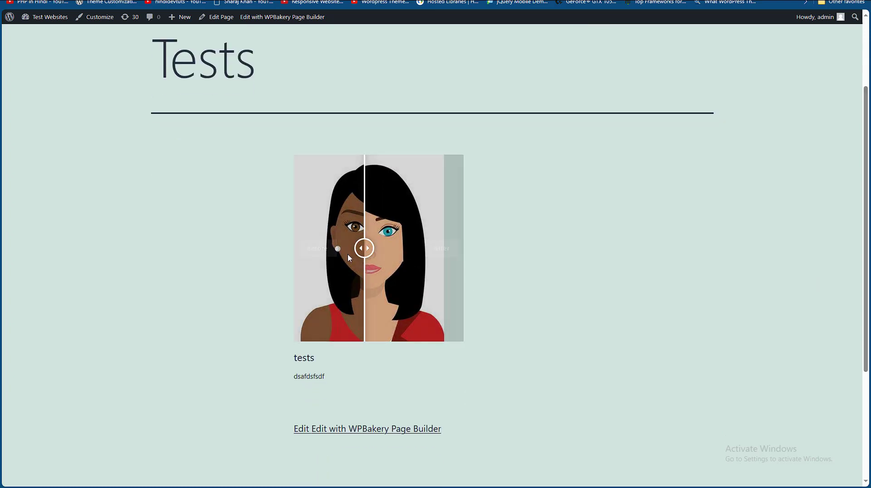
pyautogui.moveTo(364, 248)
pyautogui.mouseDown()
pyautogui.moveTo(430, 246)
pyautogui.moveTo(356, 247)
pyautogui.moveTo(381, 248)
pyautogui.mouseUp()
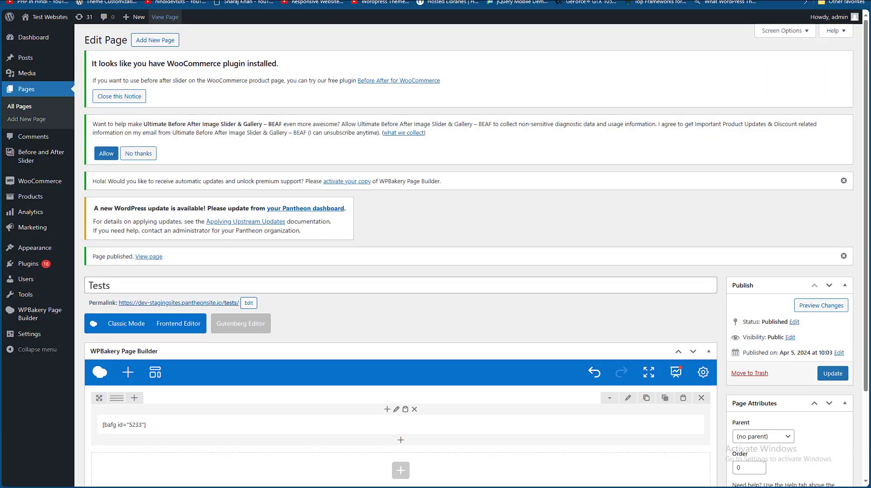
# Step: Set the Image Comparsion slider to the top-and-bottom orientation style and update it
pyautogui.click(32, 157)
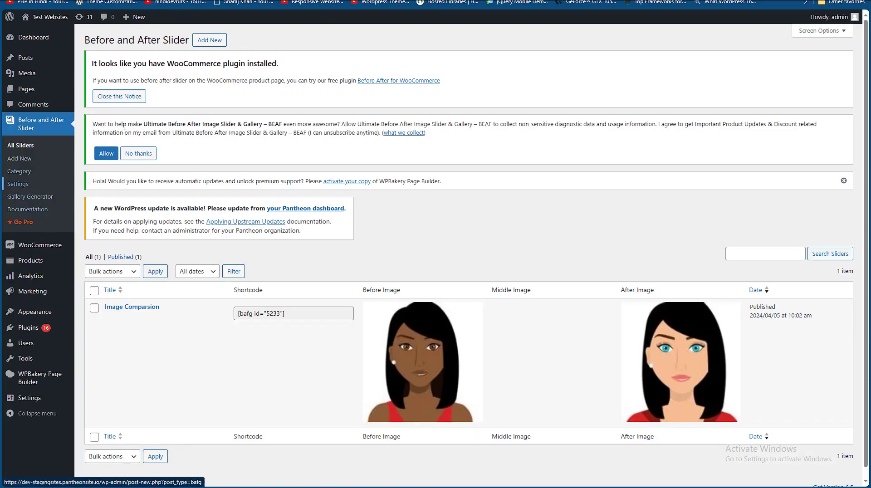
pyautogui.click(109, 318)
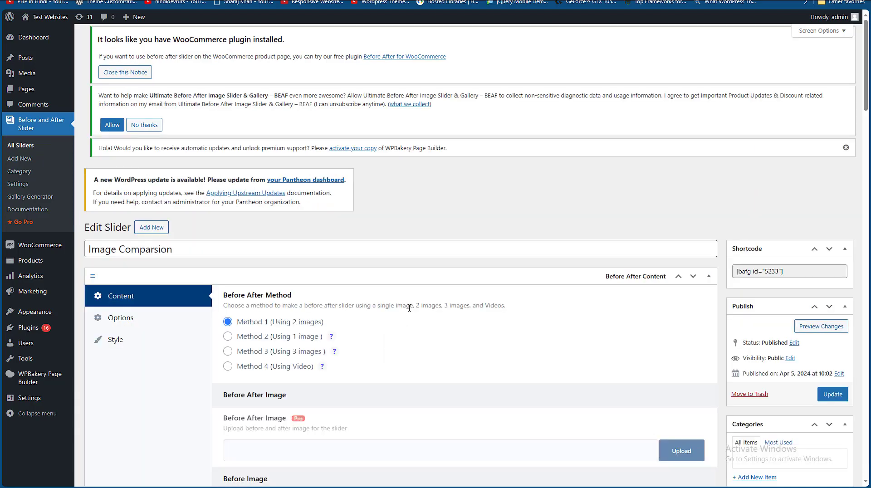
pyautogui.scroll(-10, 408, 308)
pyautogui.scroll(-2, 409, 310)
pyautogui.scroll(-5, 409, 310)
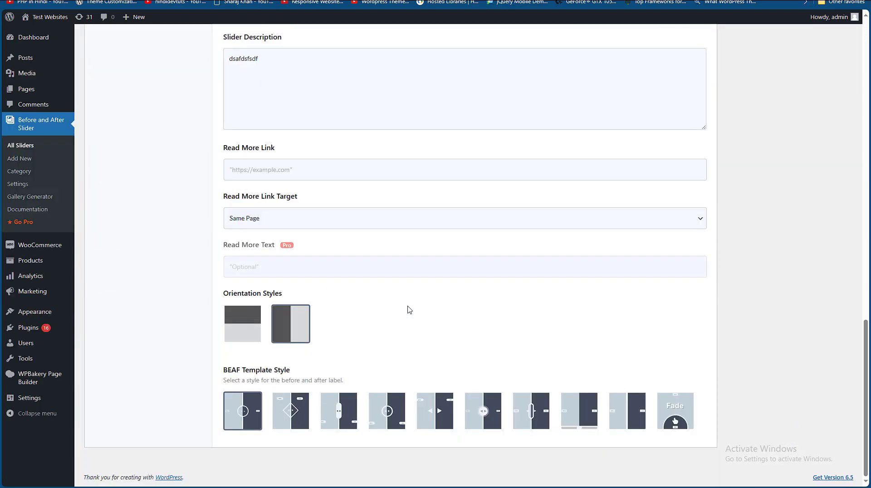
pyautogui.click(243, 324)
pyautogui.scroll(20, 434, 359)
pyautogui.click(833, 406)
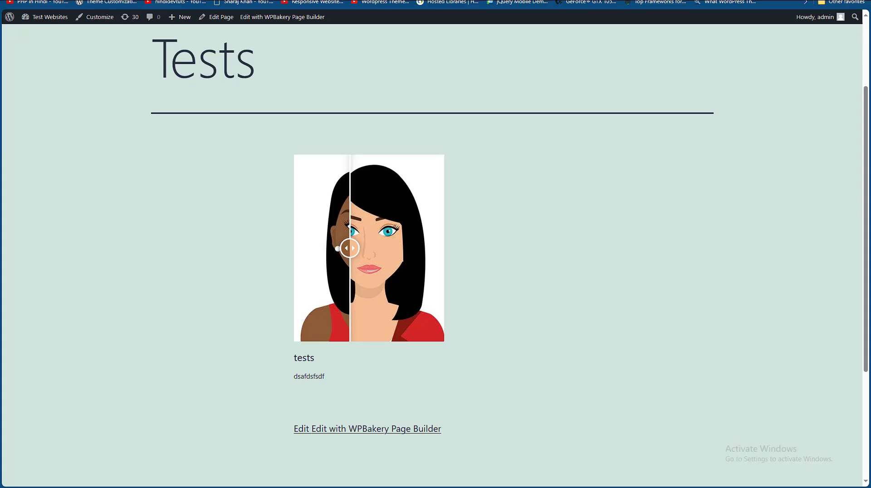
# Step: Reload the Tests page and drag the divider to check the vertical split
pyautogui.press('F5')
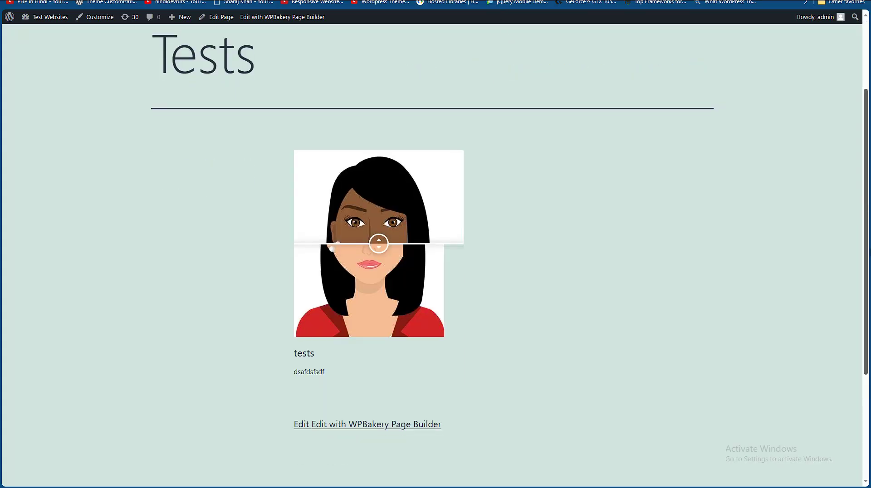
pyautogui.scroll(-1, 360, 210)
pyautogui.moveTo(378, 222)
pyautogui.mouseDown()
pyautogui.moveTo(379, 322)
pyautogui.moveTo(379, 165)
pyautogui.moveTo(408, 145)
pyautogui.moveTo(389, 317)
pyautogui.moveTo(399, 204)
pyautogui.moveTo(405, 314)
pyautogui.mouseUp()
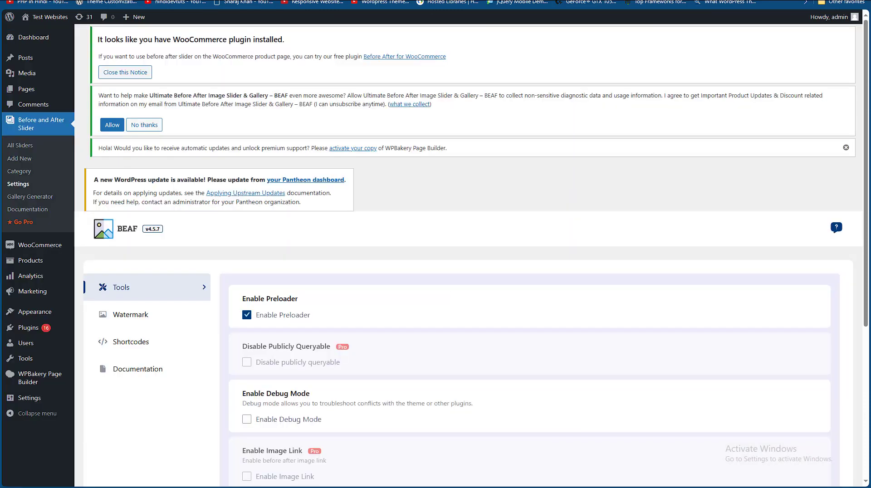
# Step: In the Gallery Generator, set Category to All and Columns to 2 Columns
pyautogui.click(27, 197)
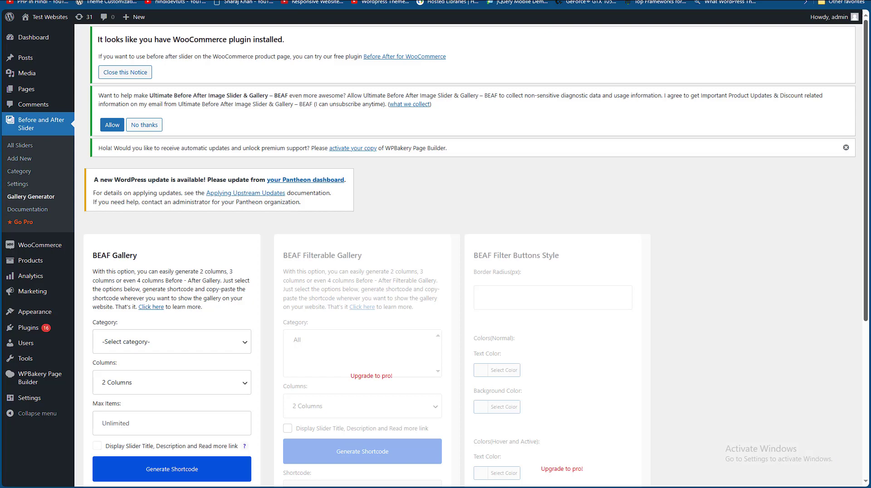
pyautogui.scroll(-3, 292, 221)
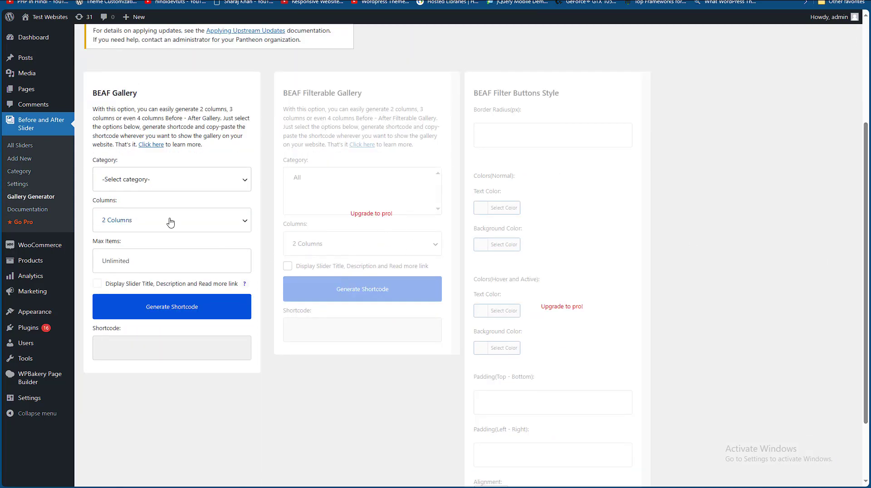
pyautogui.click(165, 179)
pyautogui.click(165, 206)
pyautogui.click(145, 221)
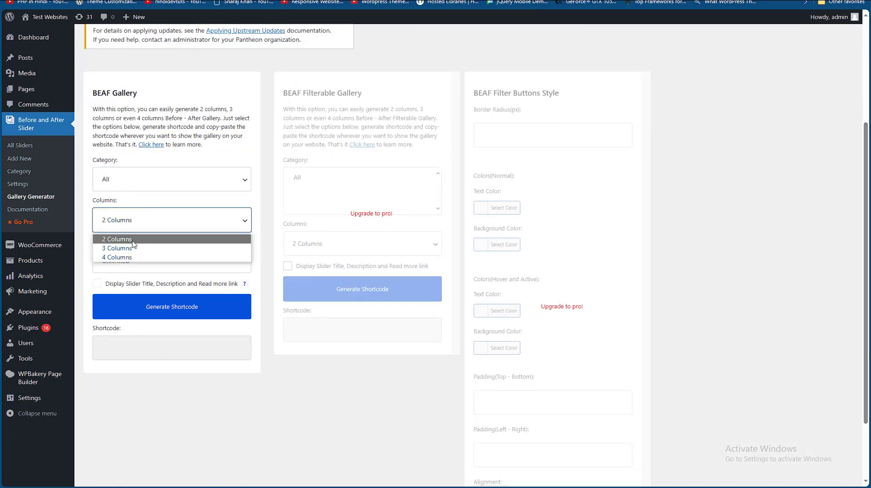
pyautogui.click(133, 240)
pyautogui.click(143, 261)
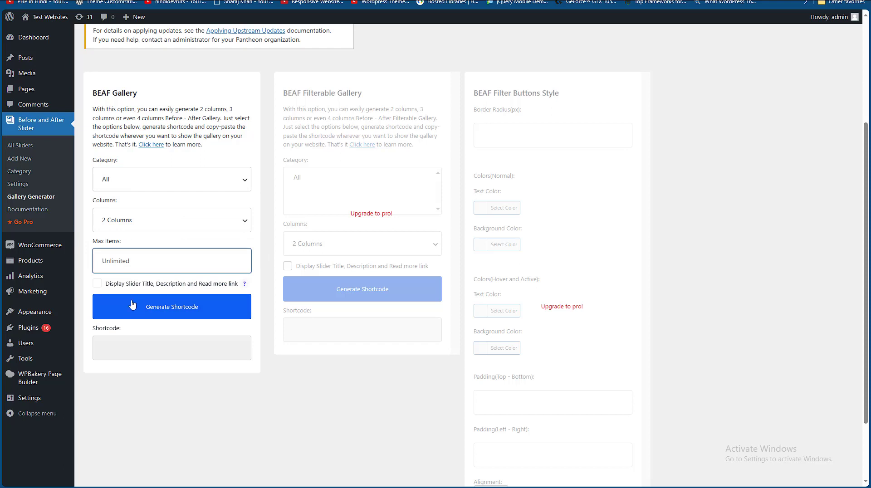
pyautogui.click(130, 353)
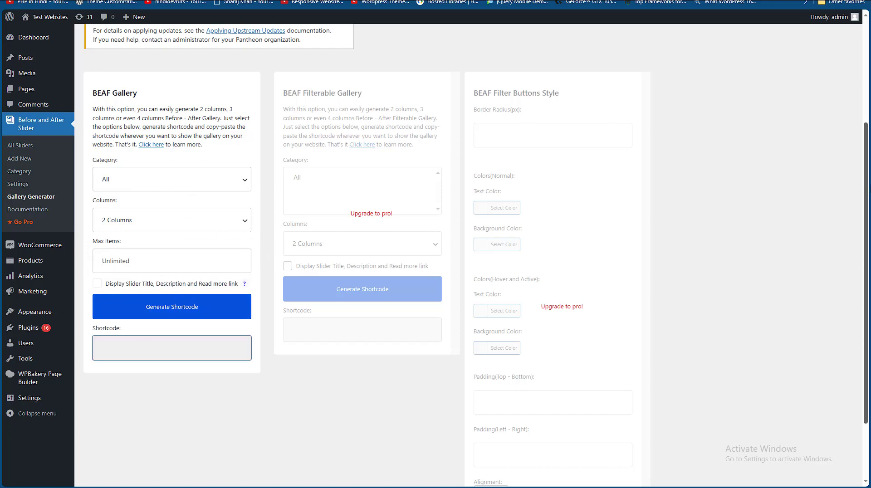
# Step: Recheck the category and column options, keeping All and 2 Columns
pyautogui.scroll(-1, 453, 223)
pyautogui.click(141, 124)
pyautogui.click(145, 150)
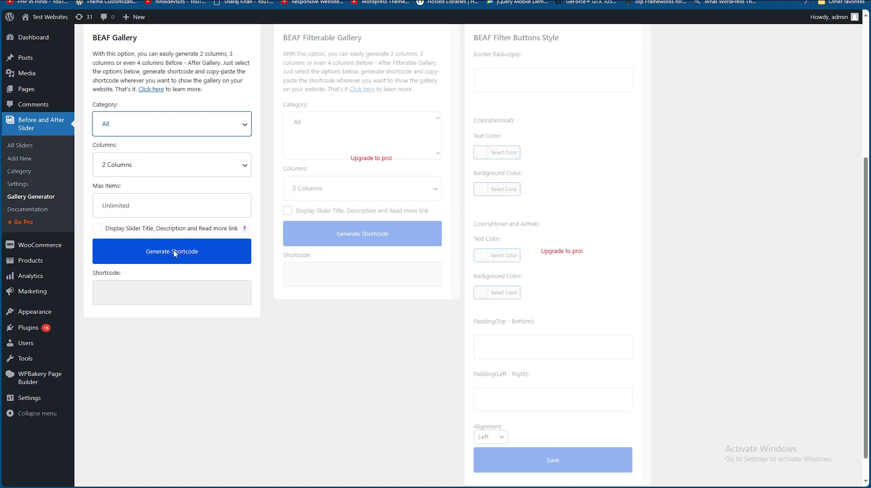
pyautogui.click(119, 171)
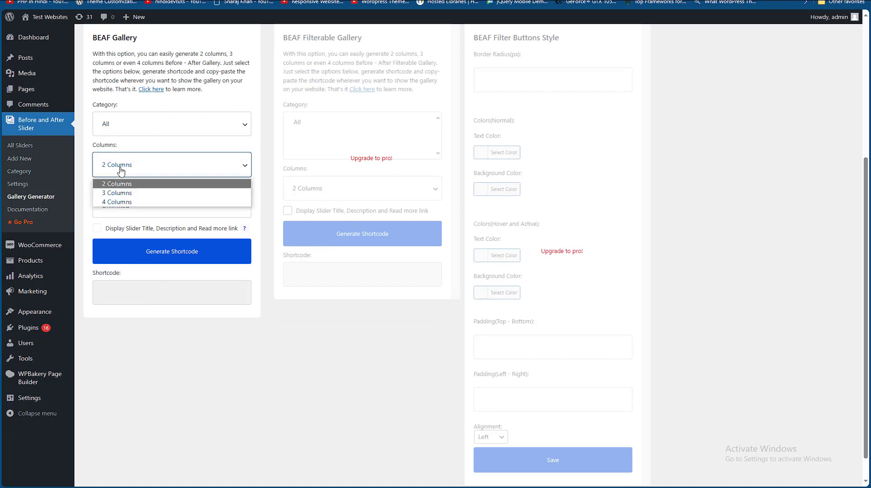
pyautogui.click(226, 327)
pyautogui.scroll(1, 762, 291)
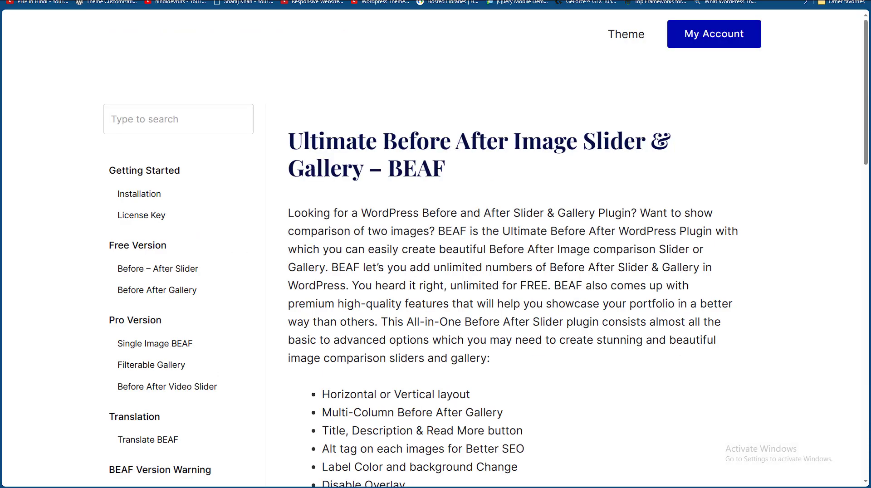
pyautogui.moveTo(862, 95)
pyautogui.mouseDown()
pyautogui.moveTo(862, 171)
pyautogui.moveTo(780, 121)
pyautogui.mouseUp()
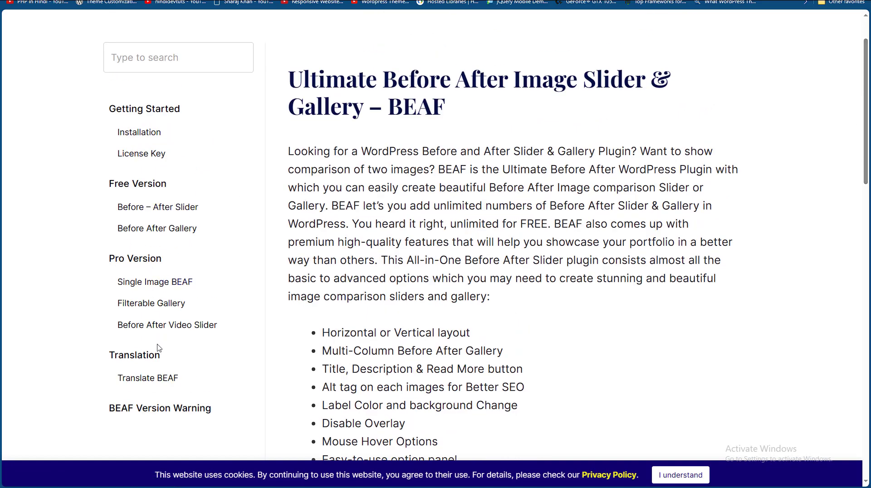
pyautogui.moveTo(866, 107); pyautogui.dragTo(867, 172)
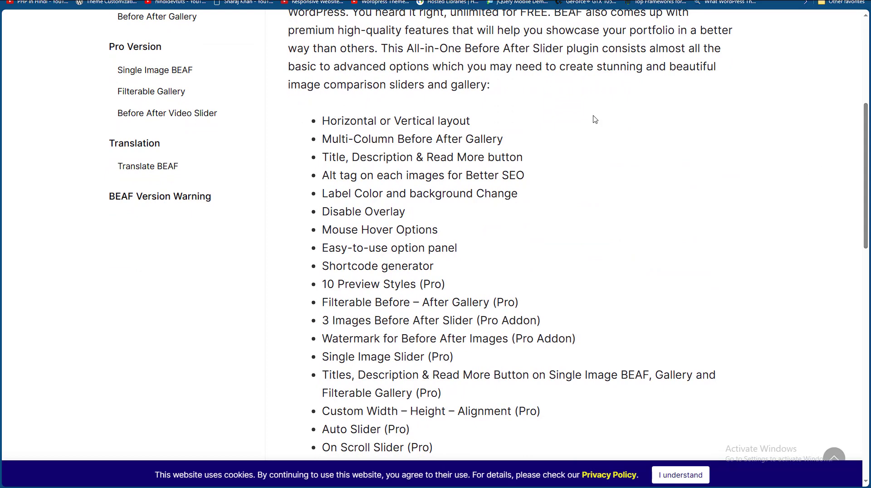
pyautogui.scroll(6, 514, 166)
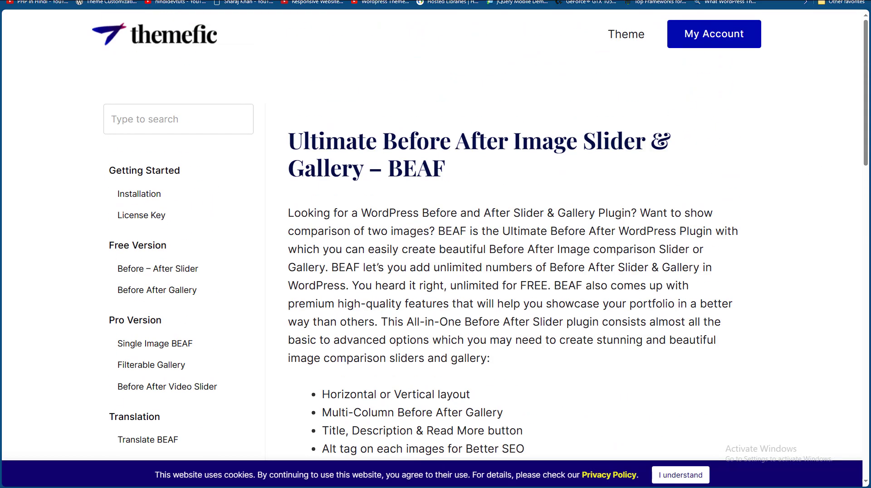